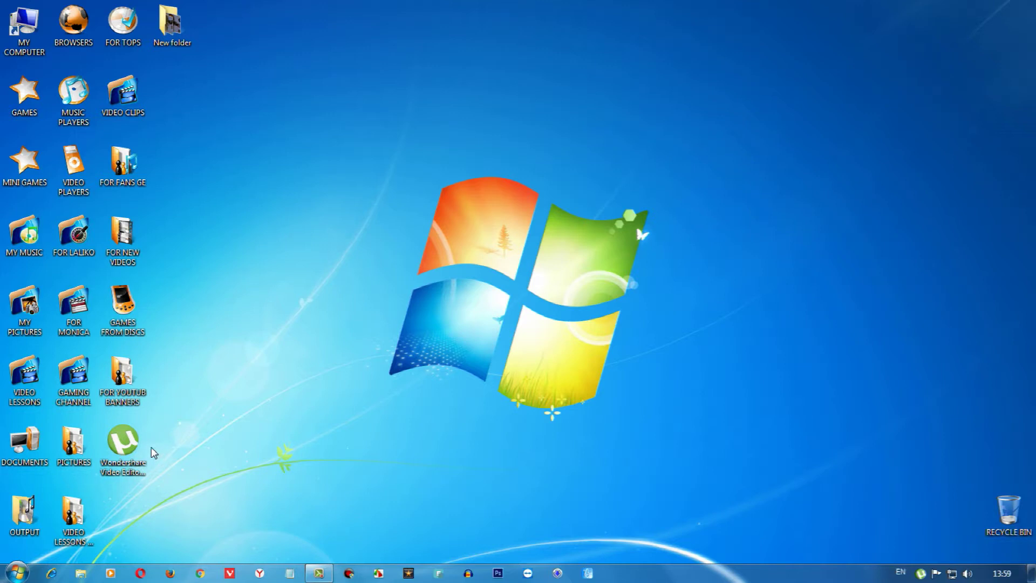
Step: Open the downloaded Wondershare Video Editor 5.1.3 folder from µTorrent, then close the µTorrent window
click(118, 437)
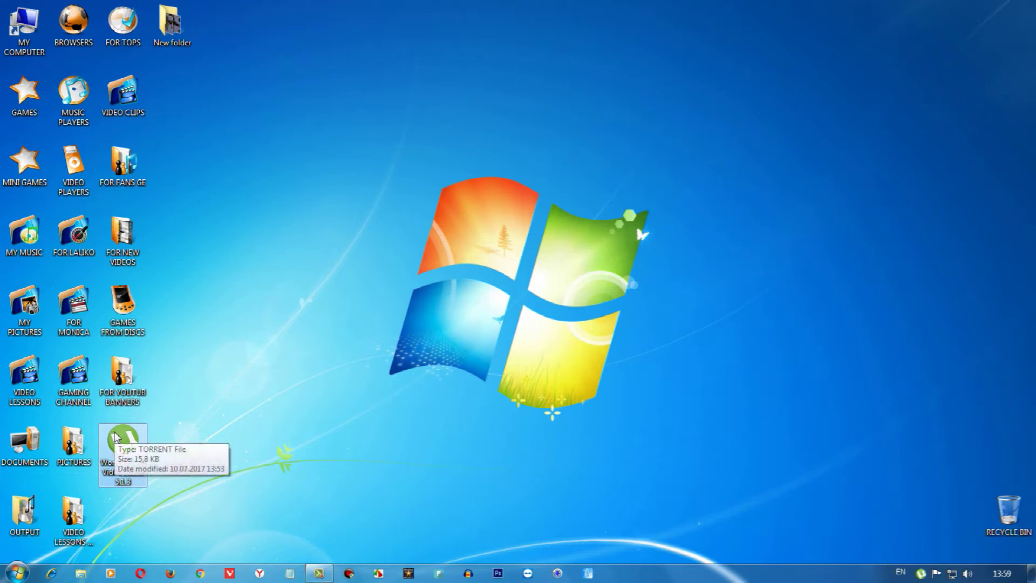
mouse_move(921, 576)
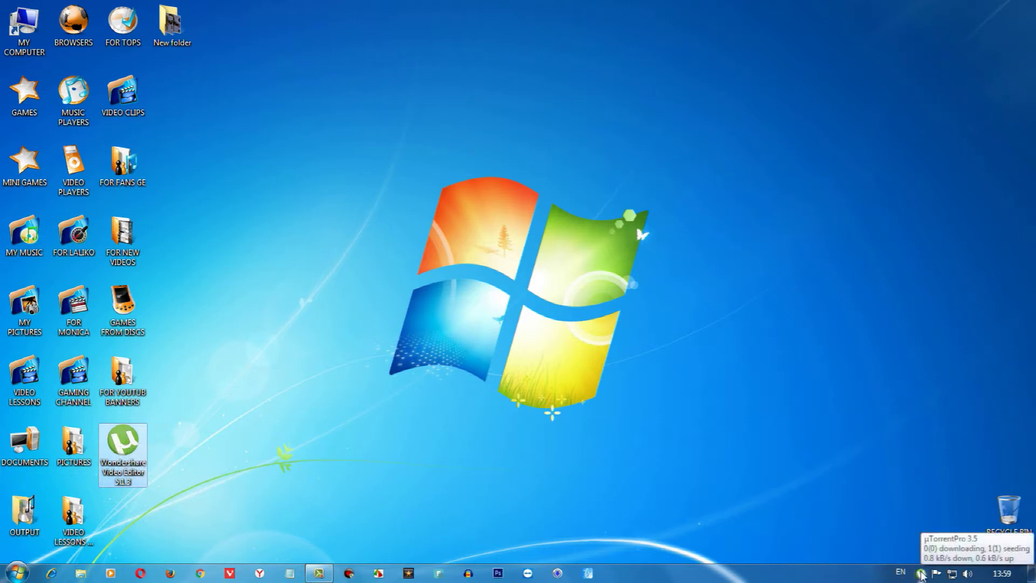
double_click(922, 576)
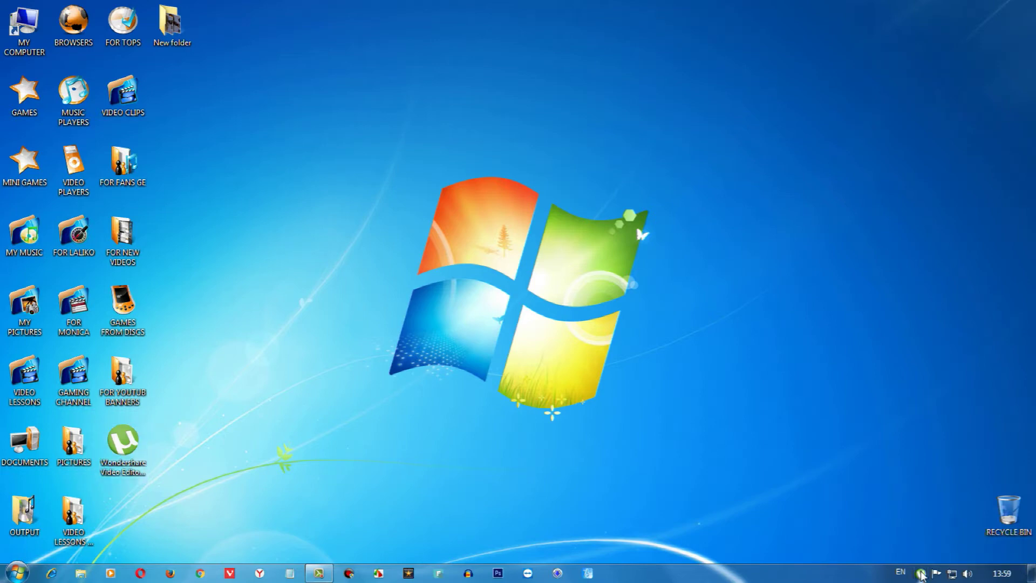
double_click(592, 159)
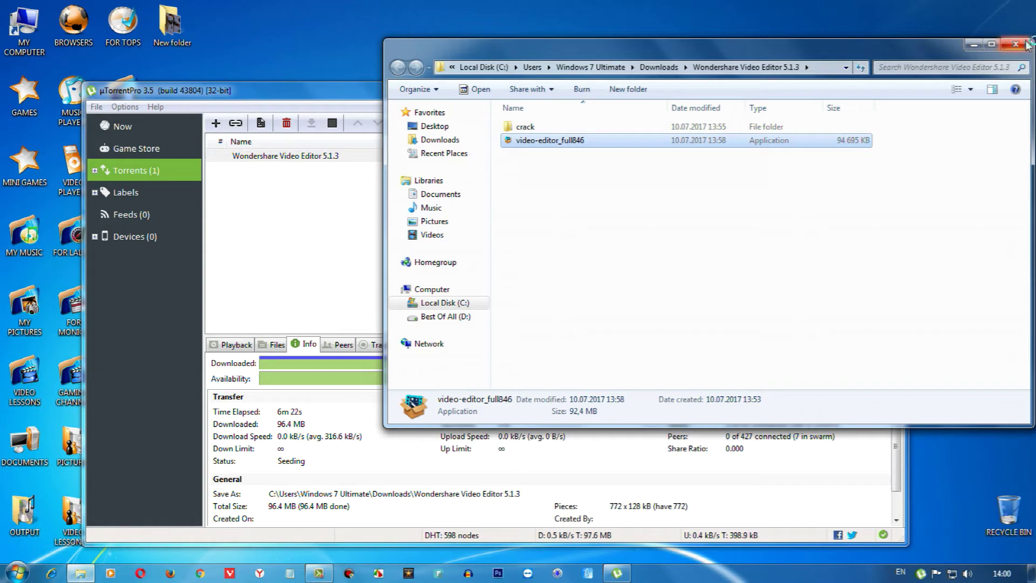
drag(329, 90, 333, 91)
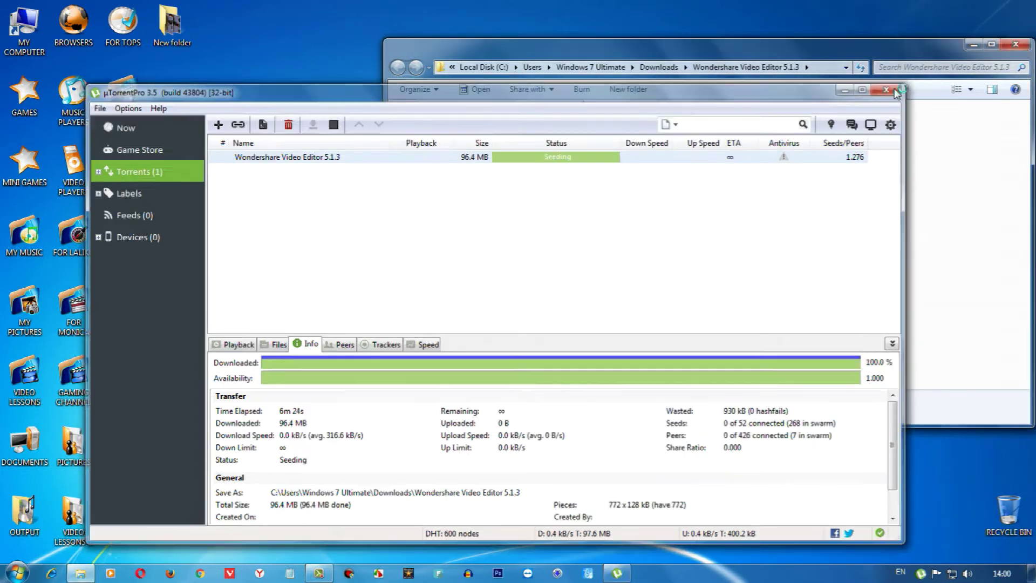
click(895, 91)
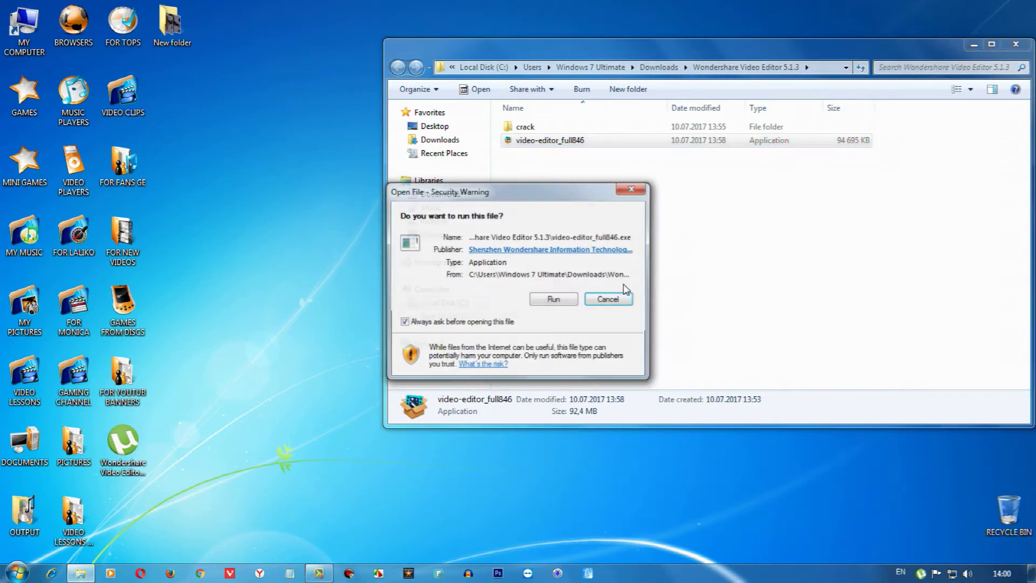
Step: Run the video-editor_full846 installer with English as the setup language
click(560, 298)
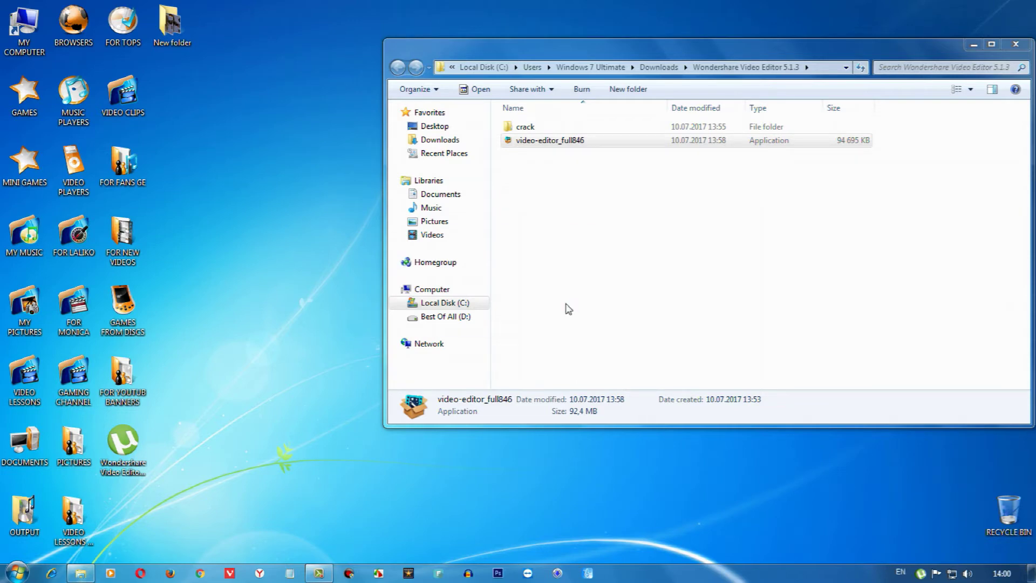
click(528, 292)
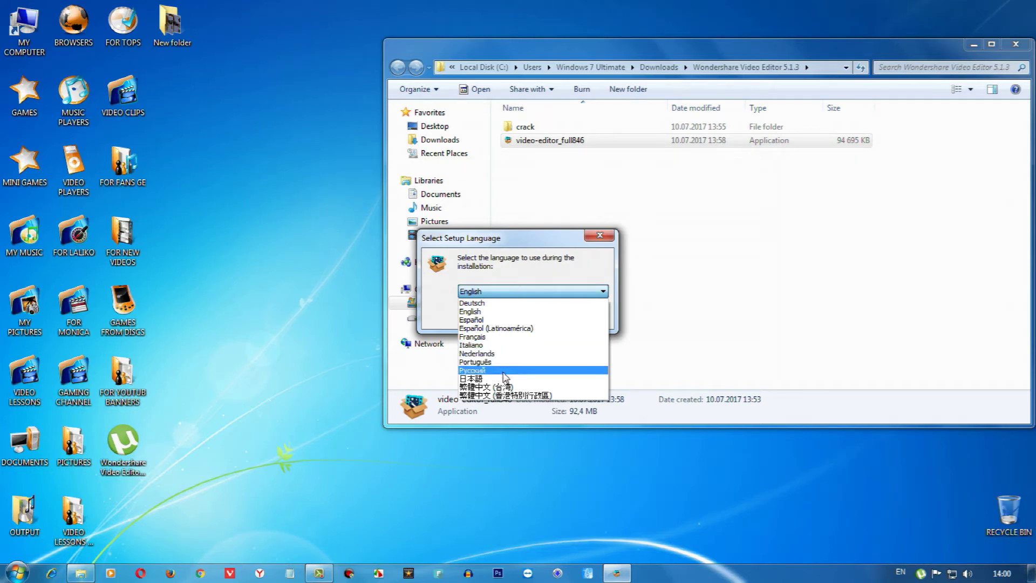
click(483, 311)
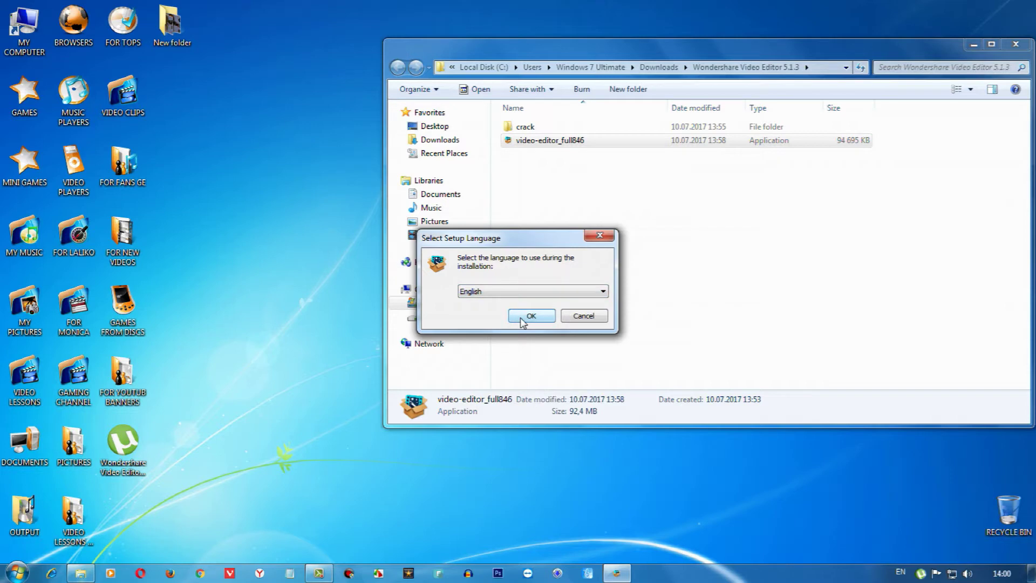
click(521, 319)
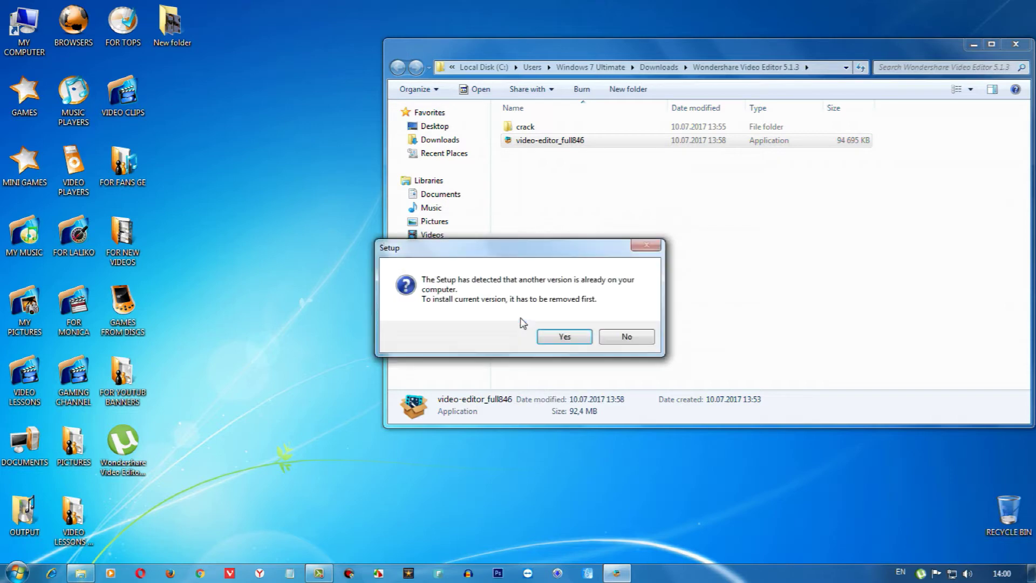
Step: Agree to remove the previously installed version, accept the license agreement and start the installation
click(565, 338)
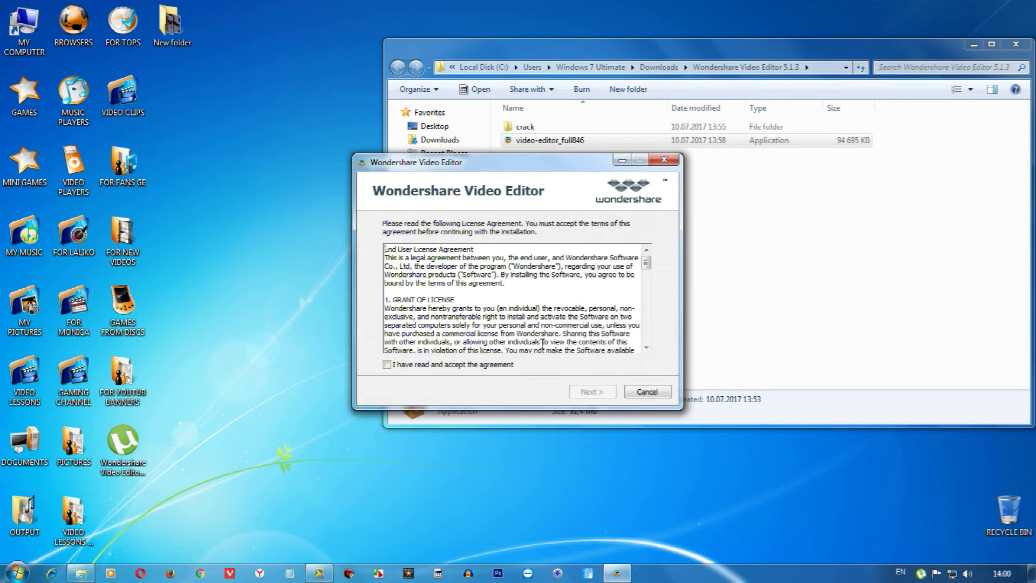
click(387, 365)
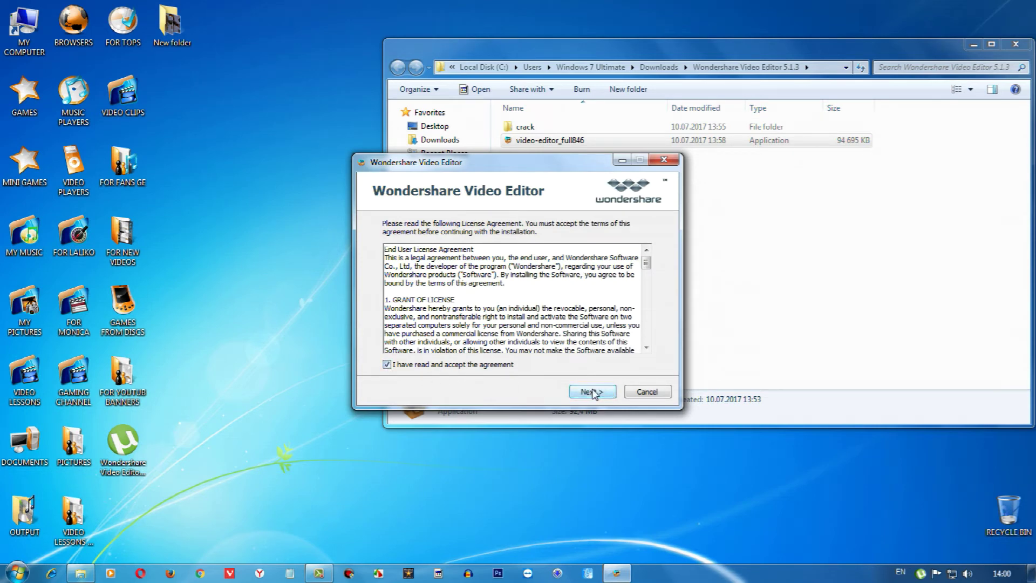
click(592, 392)
click(592, 392)
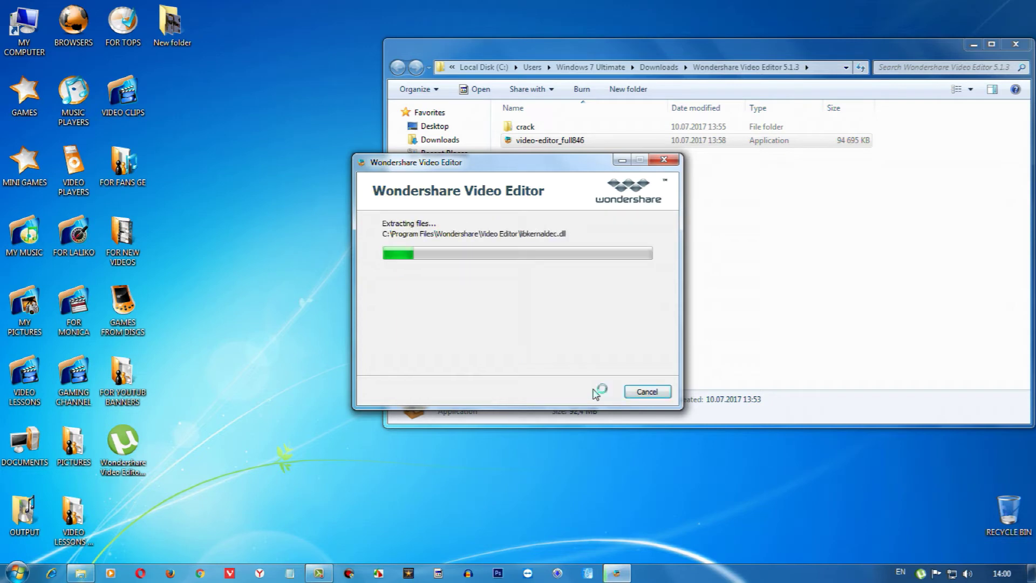
Step: Unpin Wondershare Filmora from the taskbar
right_click(437, 573)
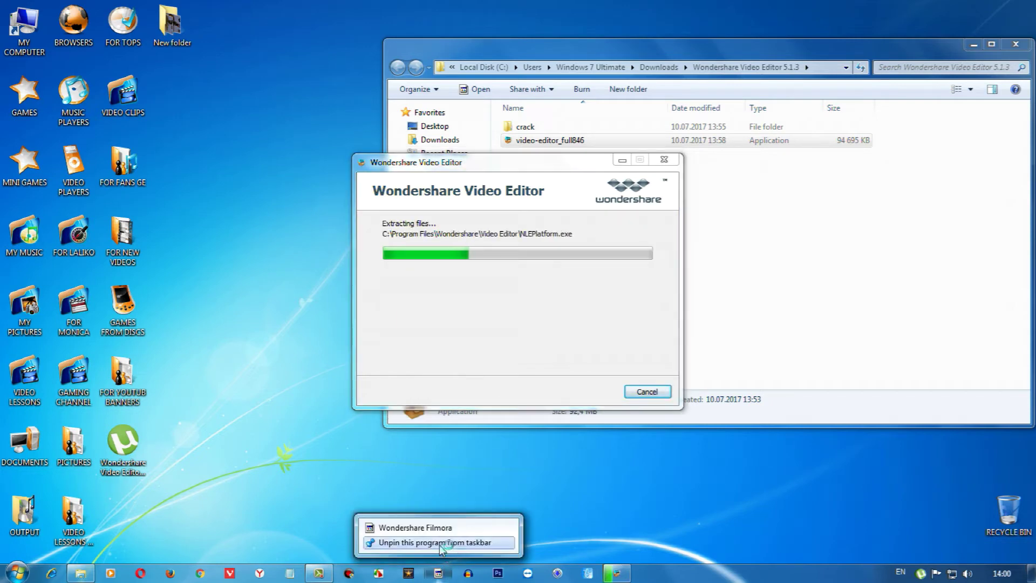
click(439, 542)
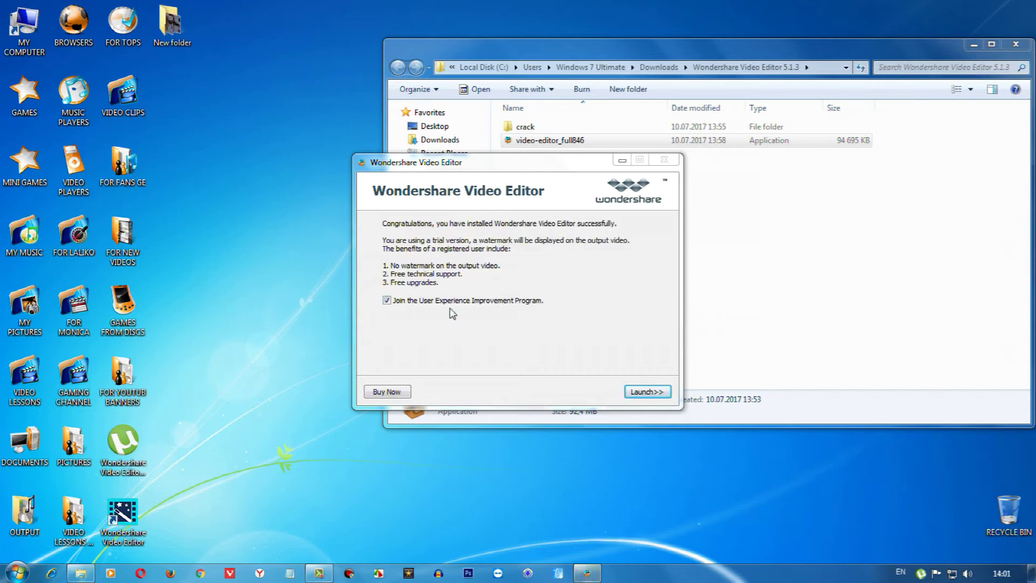
Step: Launch the installed editor in Full Feature Mode without joining the User Experience Improvement Program
click(386, 300)
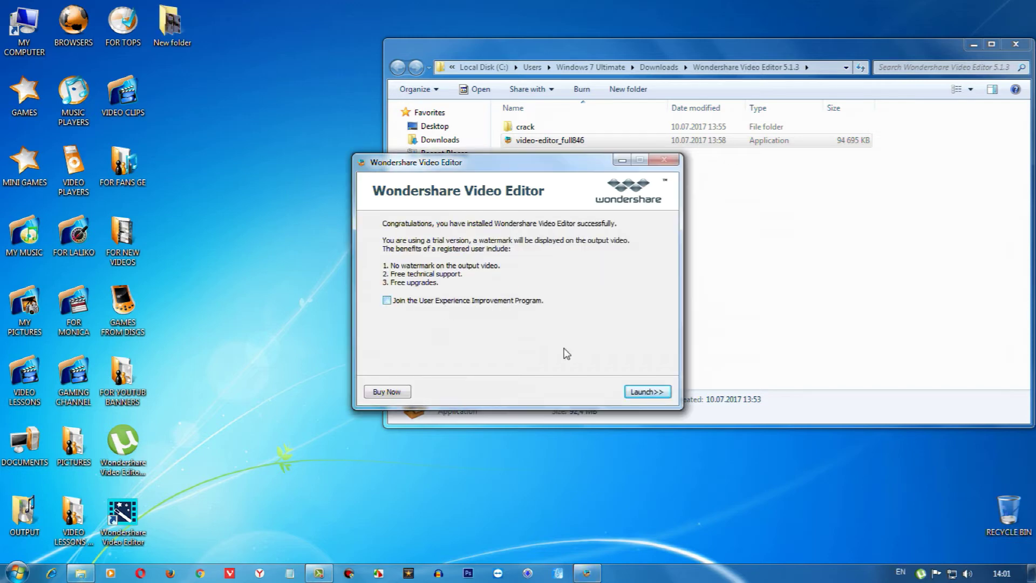
click(651, 392)
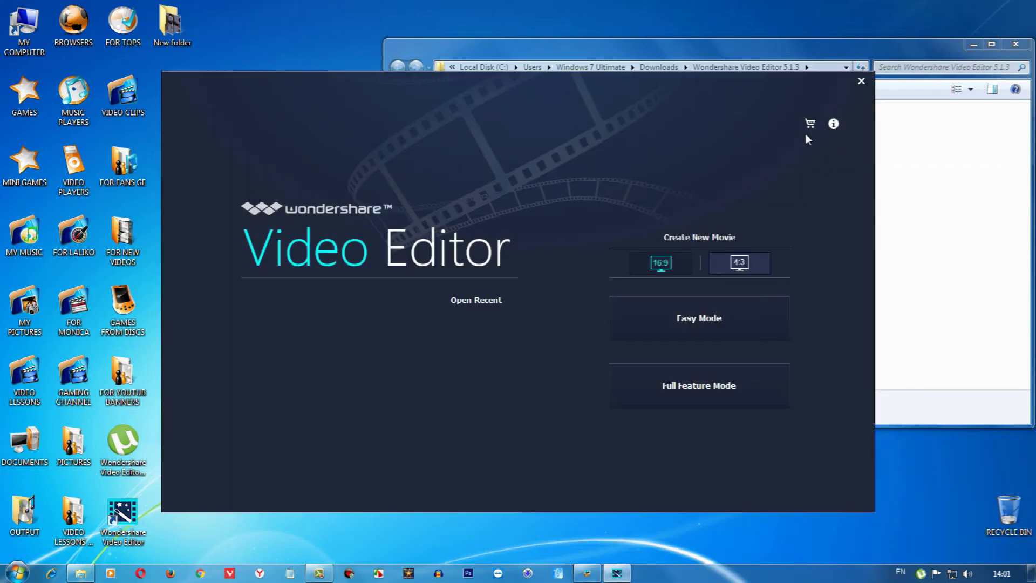
click(698, 392)
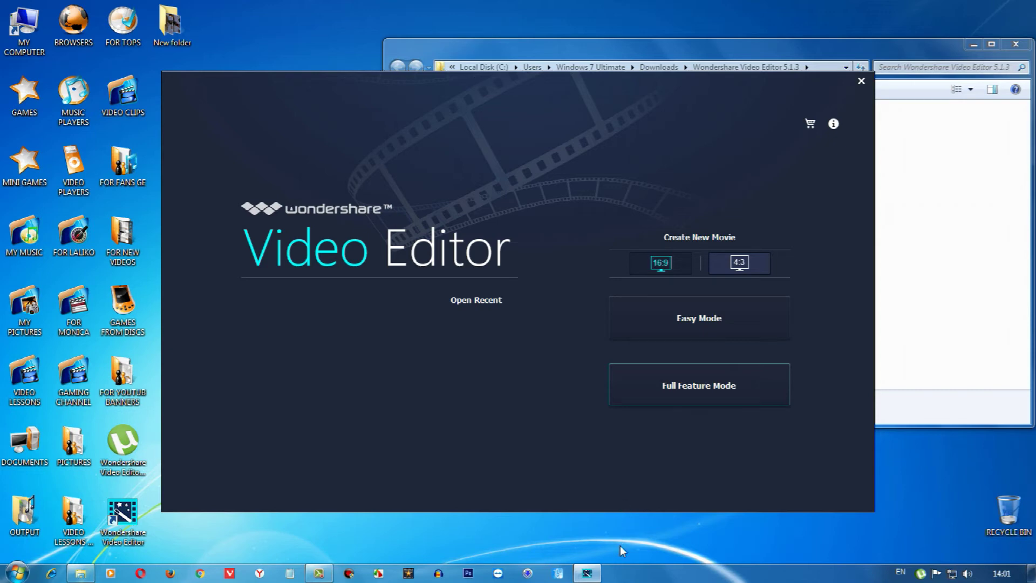
Step: Force the unresponsive Wondershare Video Editor to close
mouse_move(588, 575)
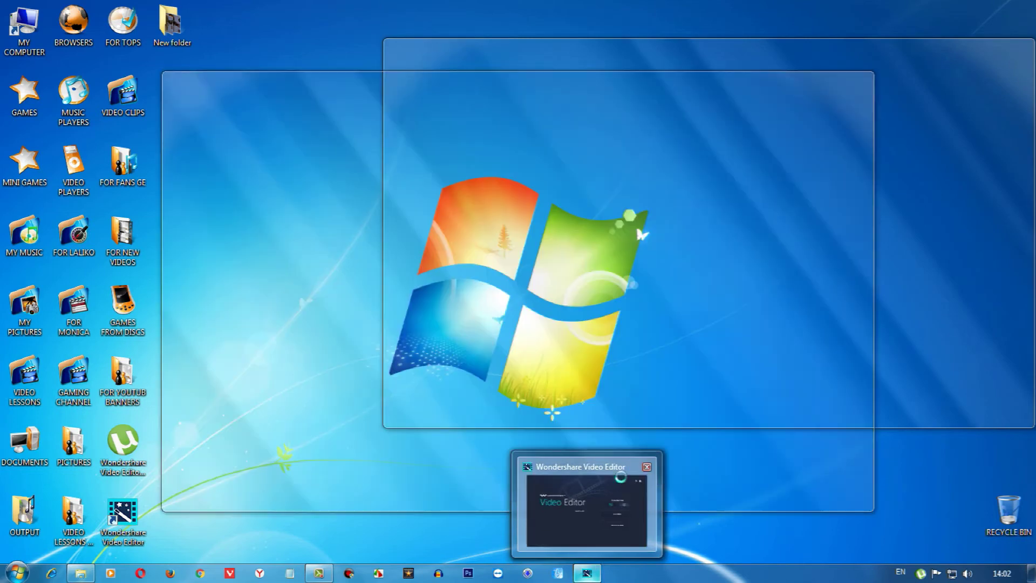
click(624, 473)
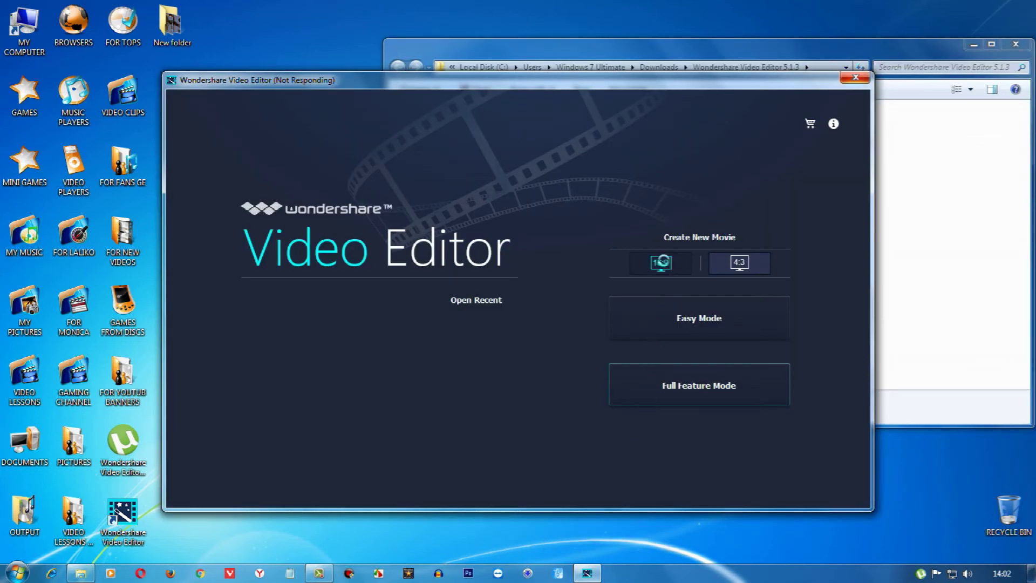
click(853, 79)
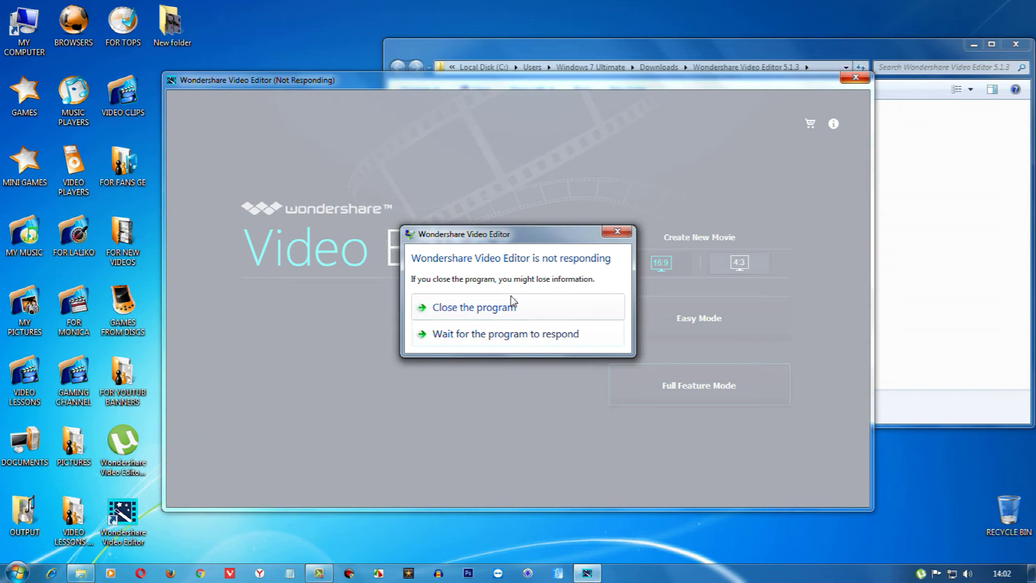
click(513, 303)
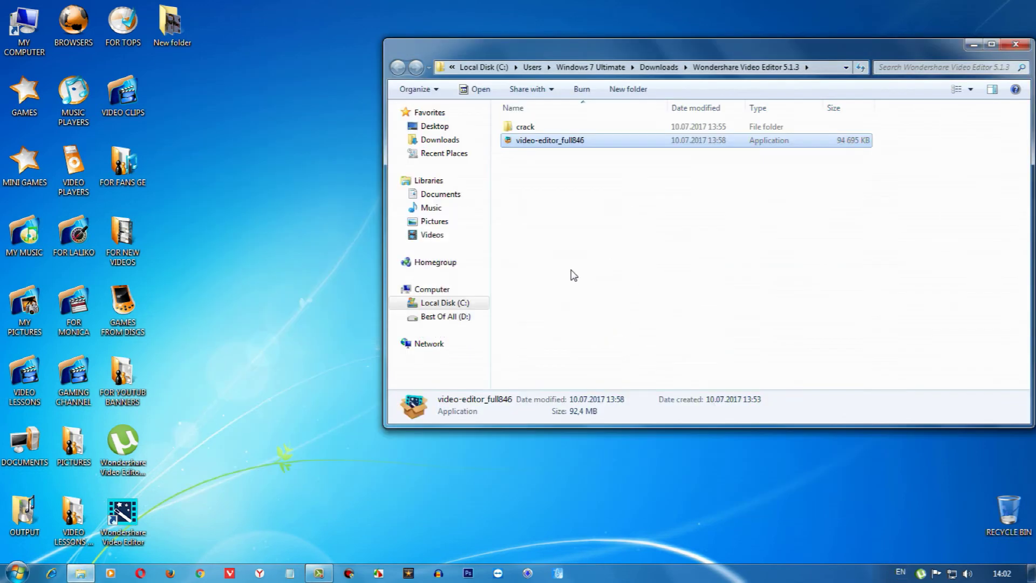
Step: Open the installation folder of Wondershare Video Editor through its desktop shortcut's properties
right_click(123, 524)
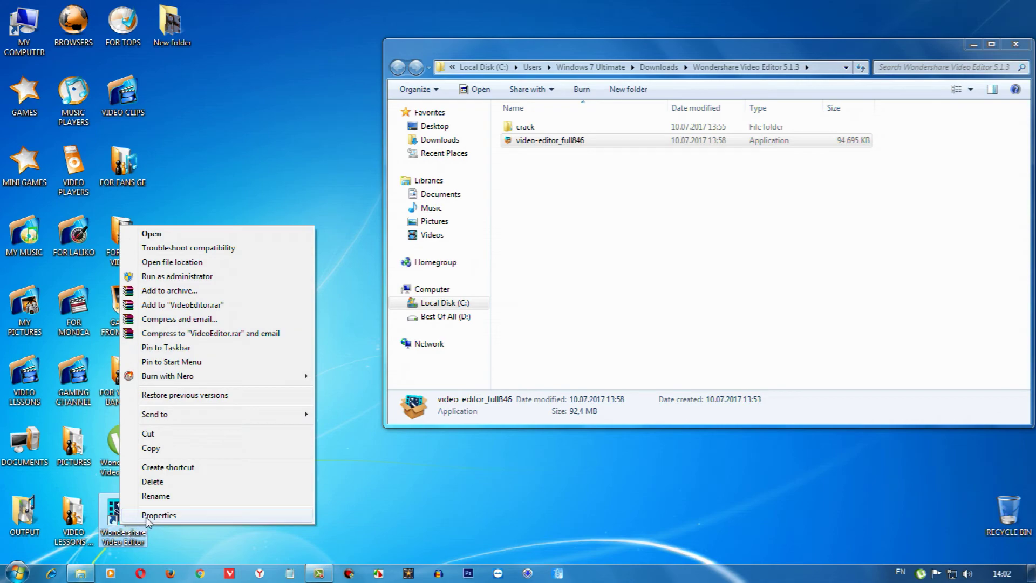
click(147, 517)
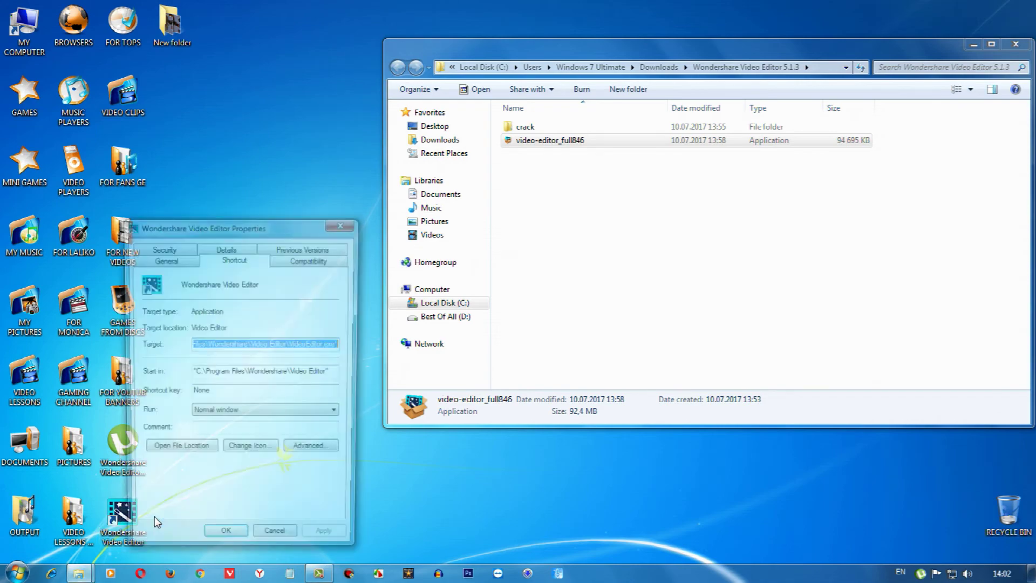
click(195, 457)
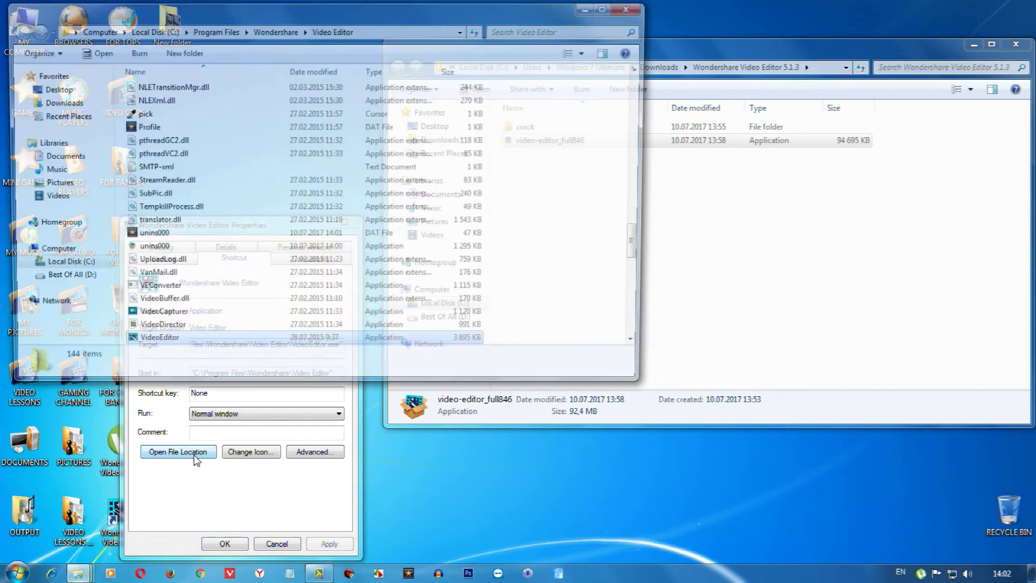
Step: Open the crack folder in the downloads window and place that window beside the installation folder
click(663, 187)
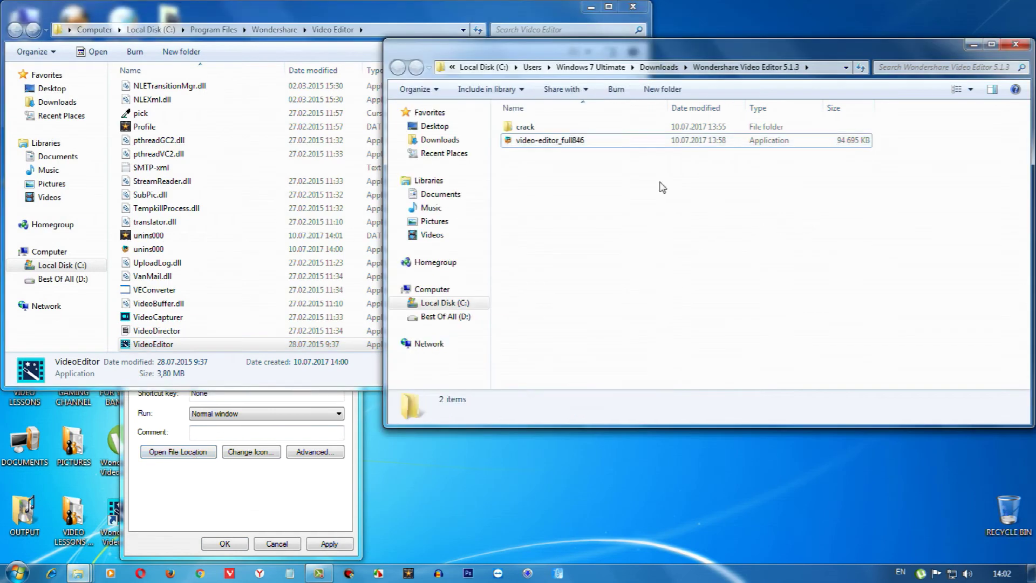
double_click(541, 130)
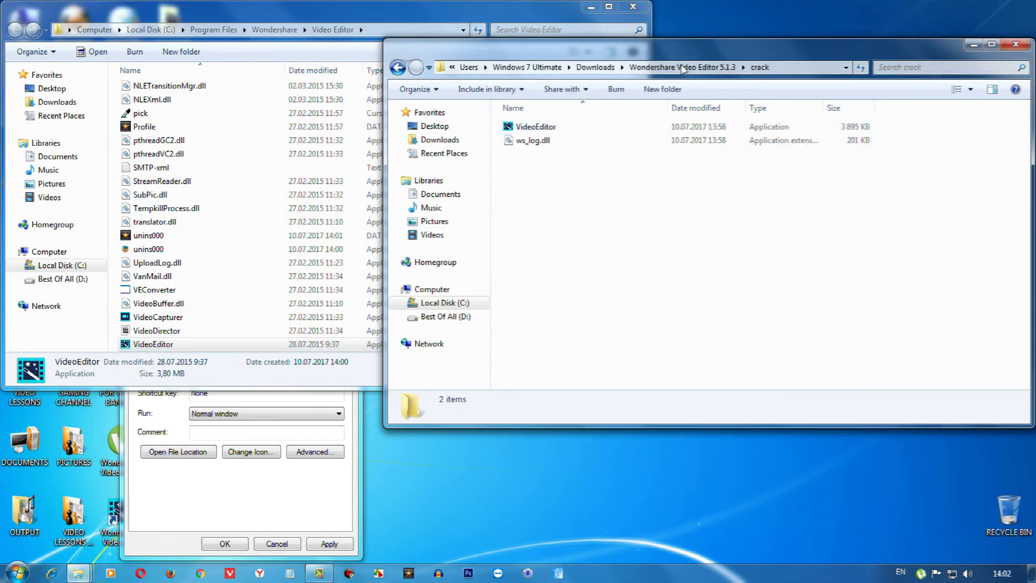
drag(696, 56, 894, 78)
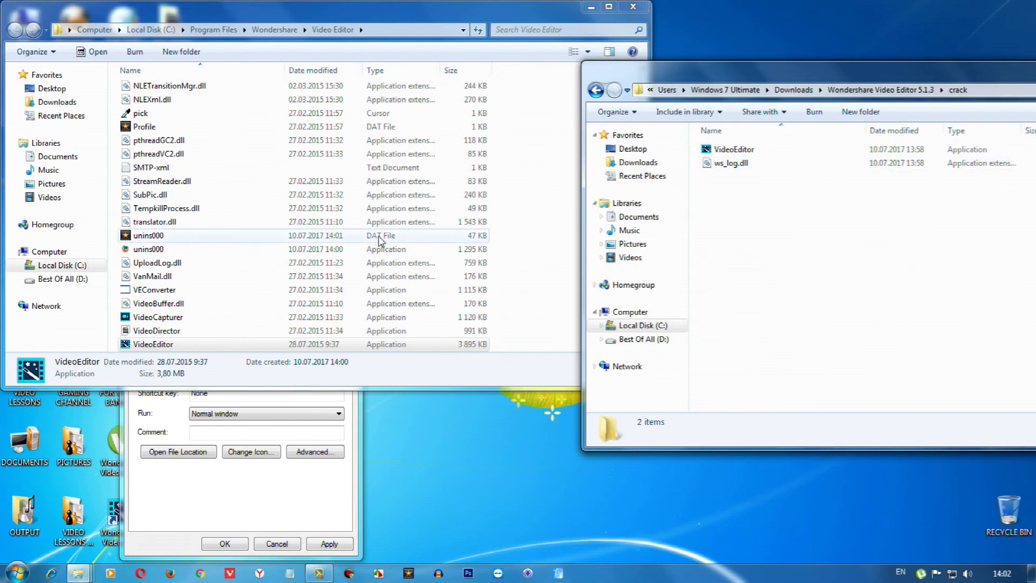
Step: Move VideoEditor.exe from the crack folder into the installation folder, replacing the existing file, and try to replace ws_log.dll the same way
drag(738, 217, 531, 210)
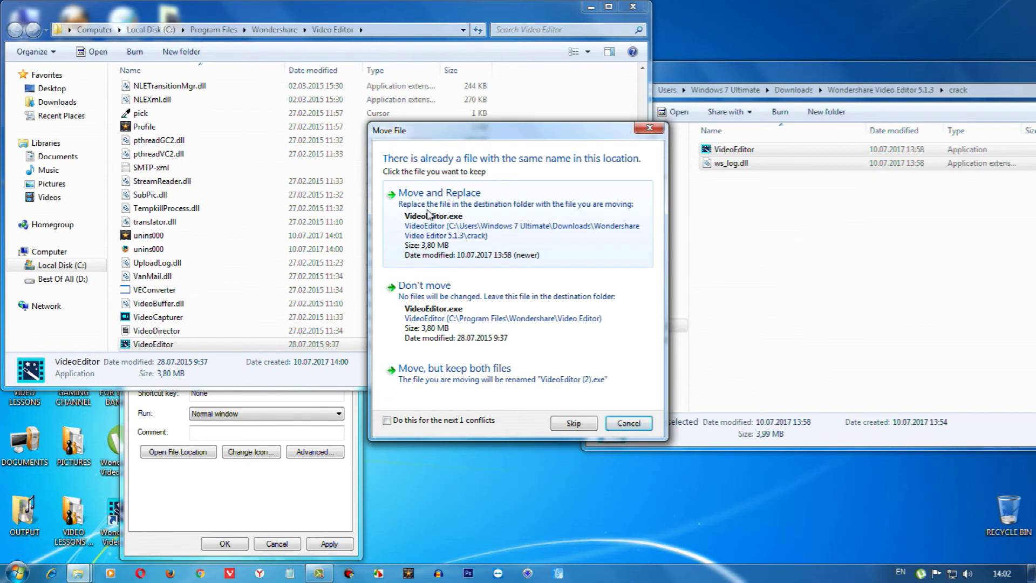
click(481, 213)
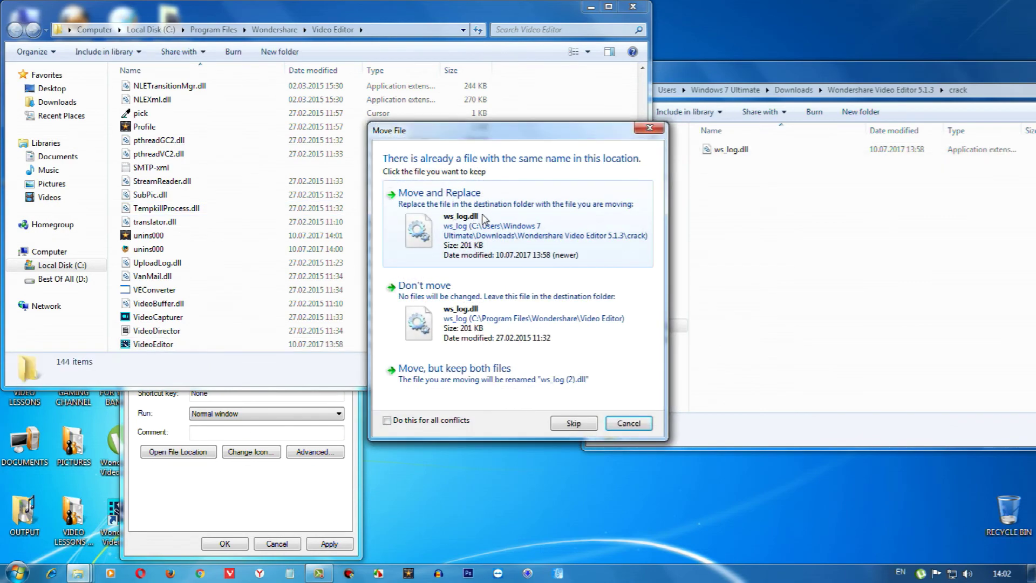
click(481, 214)
click(503, 331)
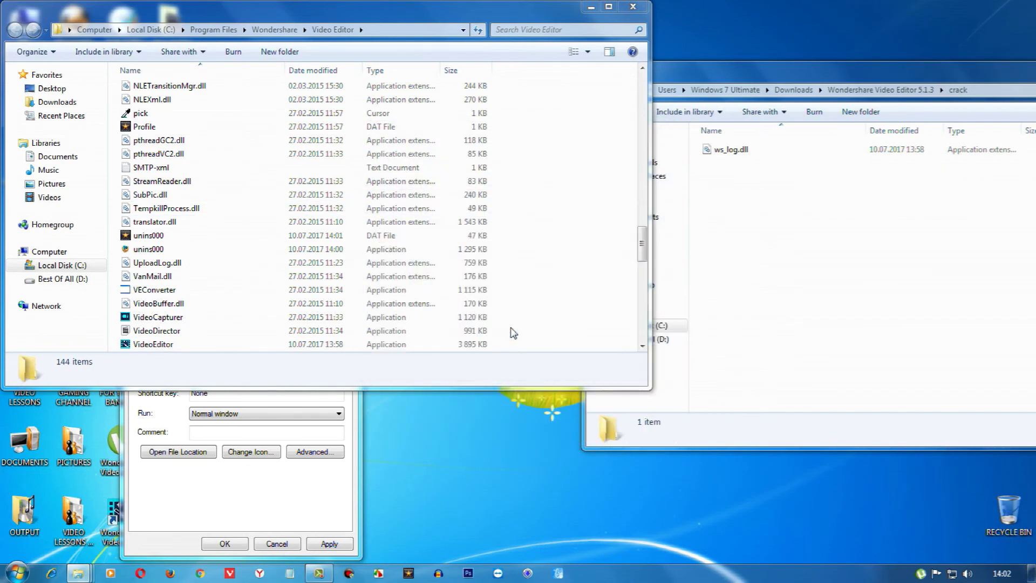
click(575, 342)
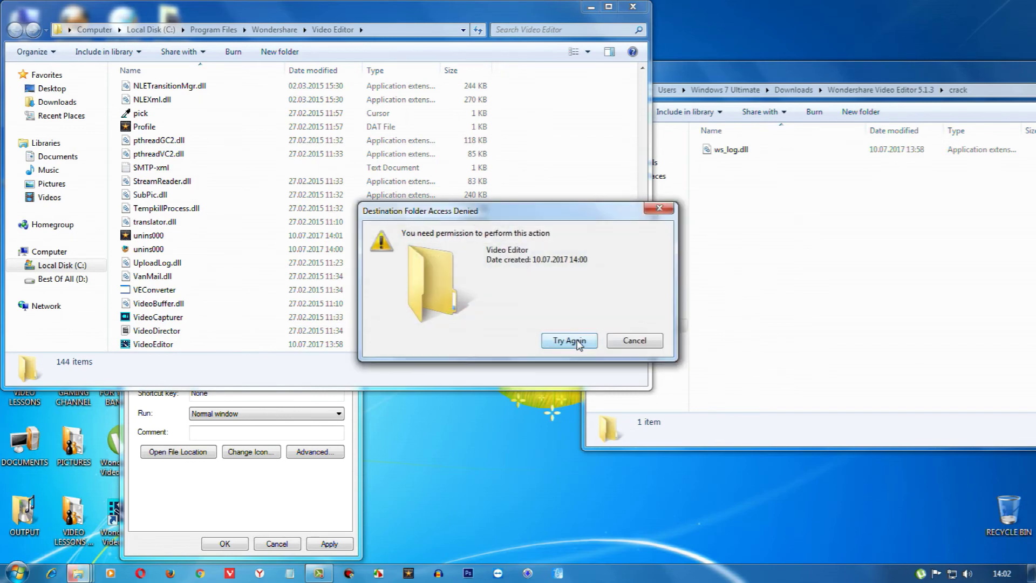
click(636, 342)
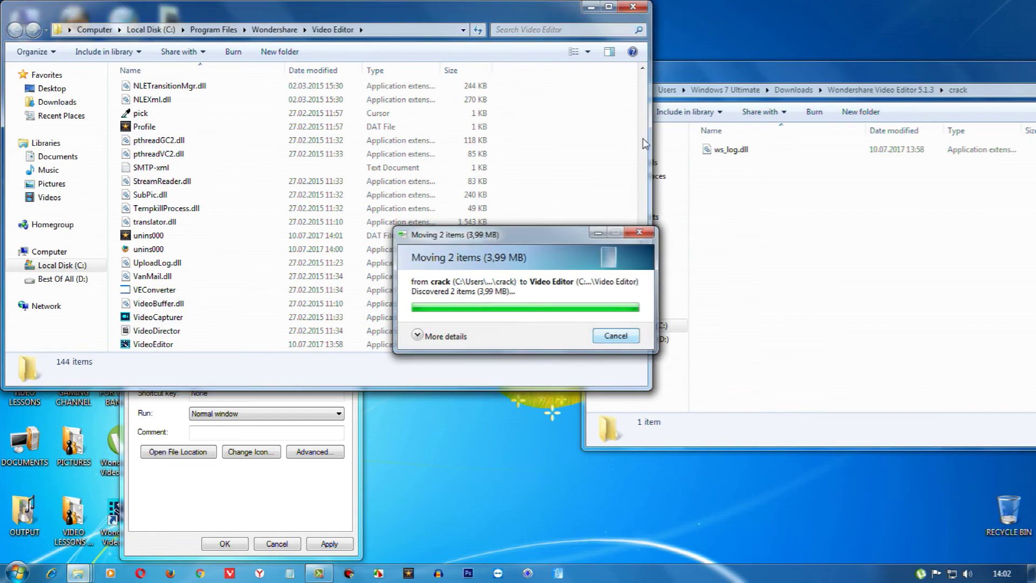
Step: Close the installation folder window and the crack folder window
click(633, 6)
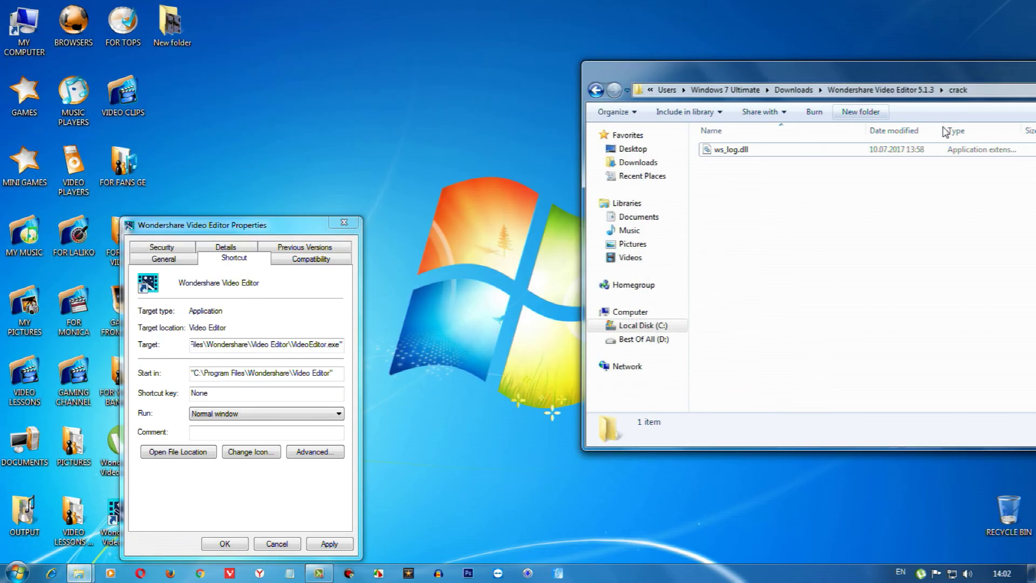
drag(810, 69, 588, 43)
click(993, 43)
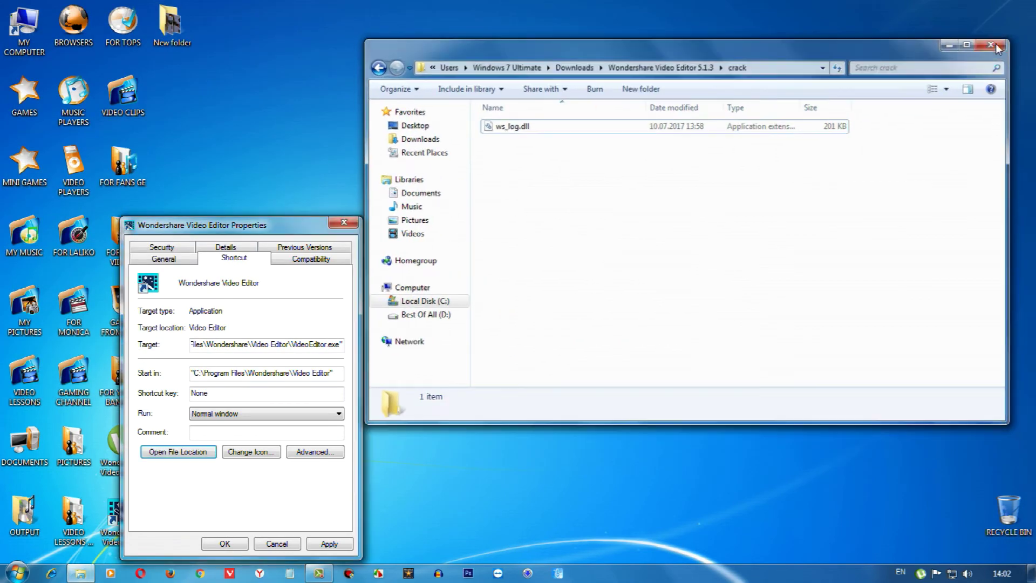
Step: Apply the Wondershare Video Editor shortcut properties with administrator permission and close the properties dialog
click(346, 543)
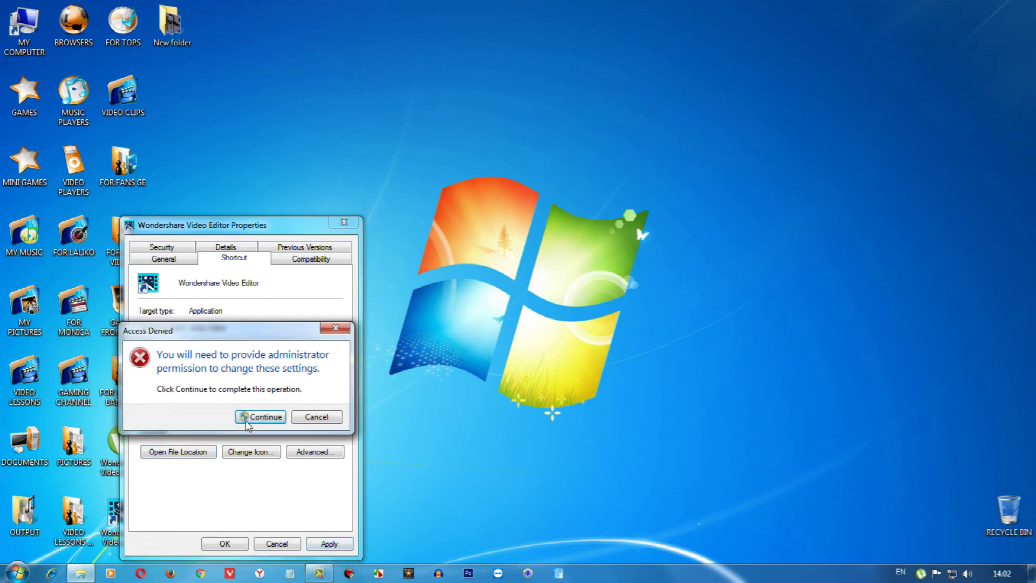
click(273, 418)
click(229, 548)
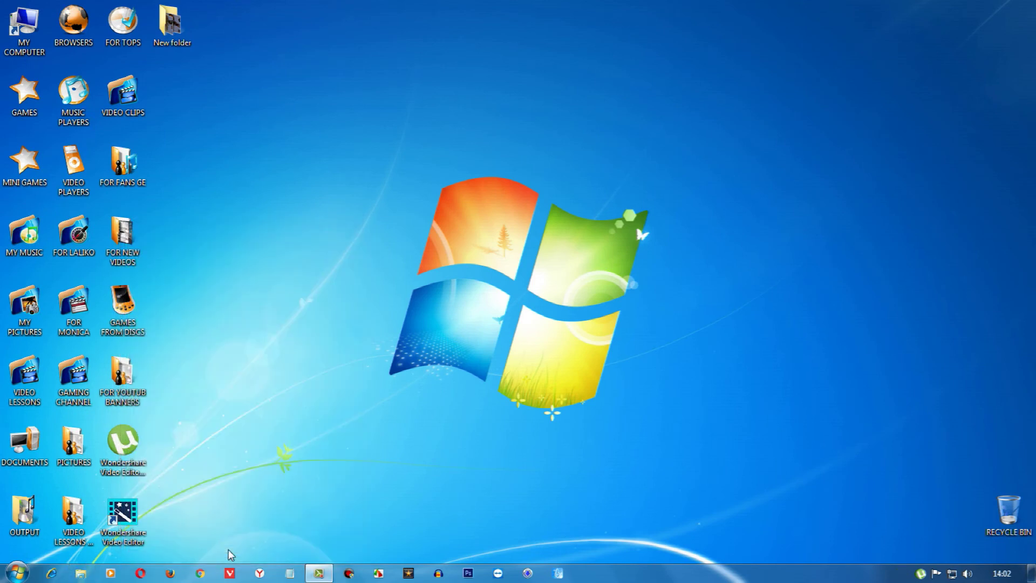
Step: Launch Wondershare Video Editor from its desktop shortcut, allow the unverified file to run, and try to enter Full Feature Mode
double_click(123, 516)
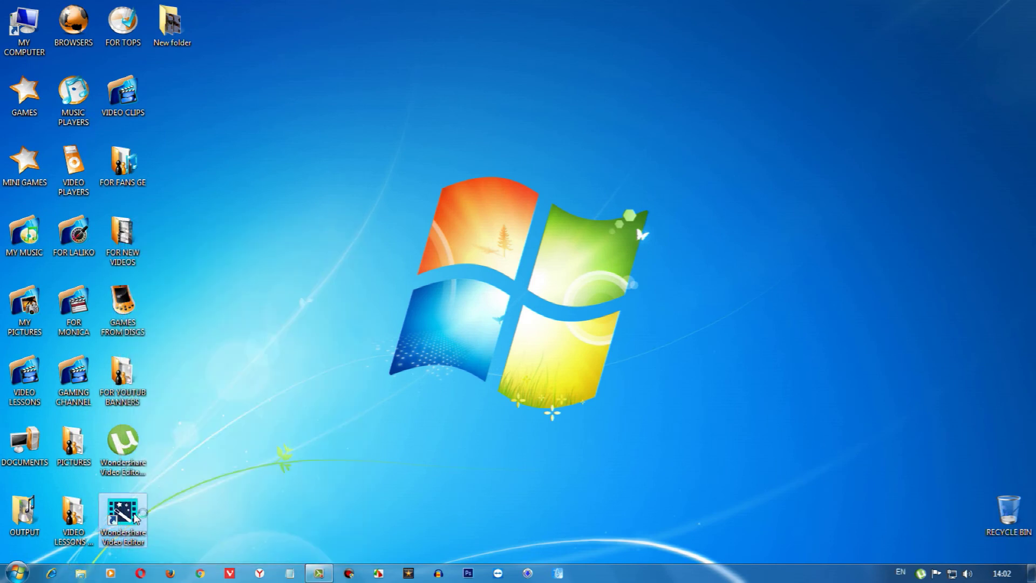
click(553, 300)
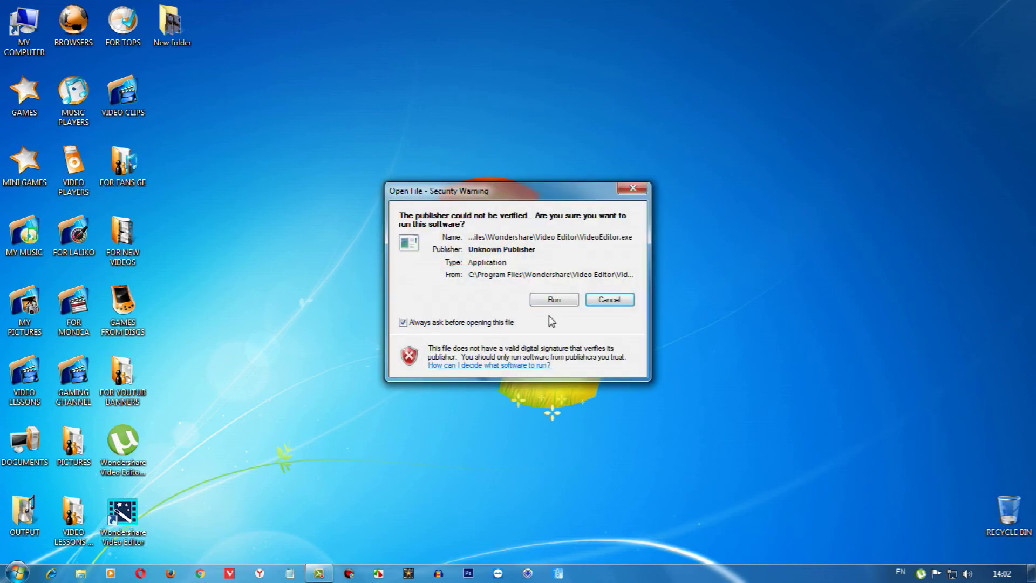
click(555, 299)
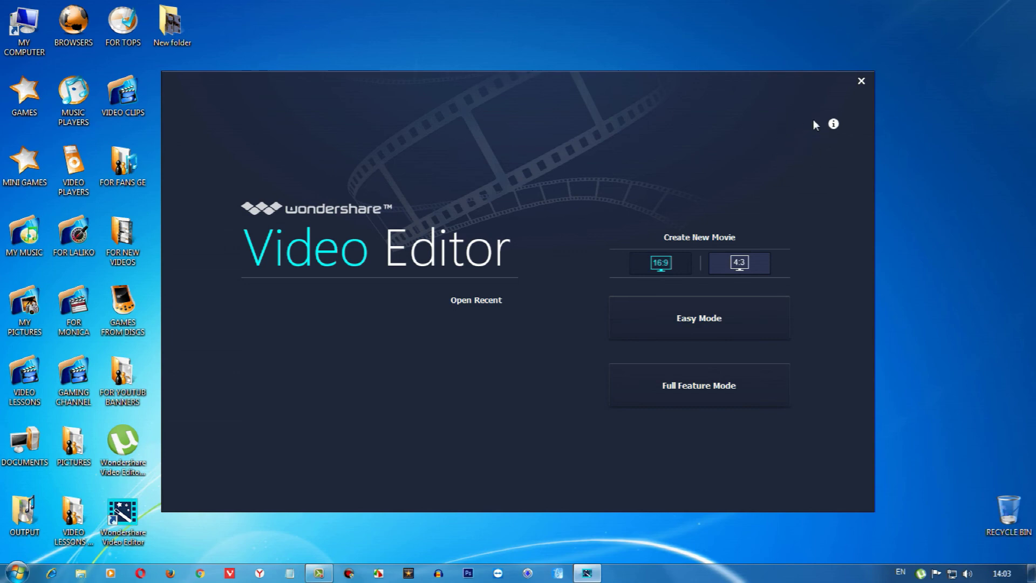
click(721, 395)
Step: Force the Wondershare Video Editor window to close and cancel the Windows check for a solution
right_click(587, 573)
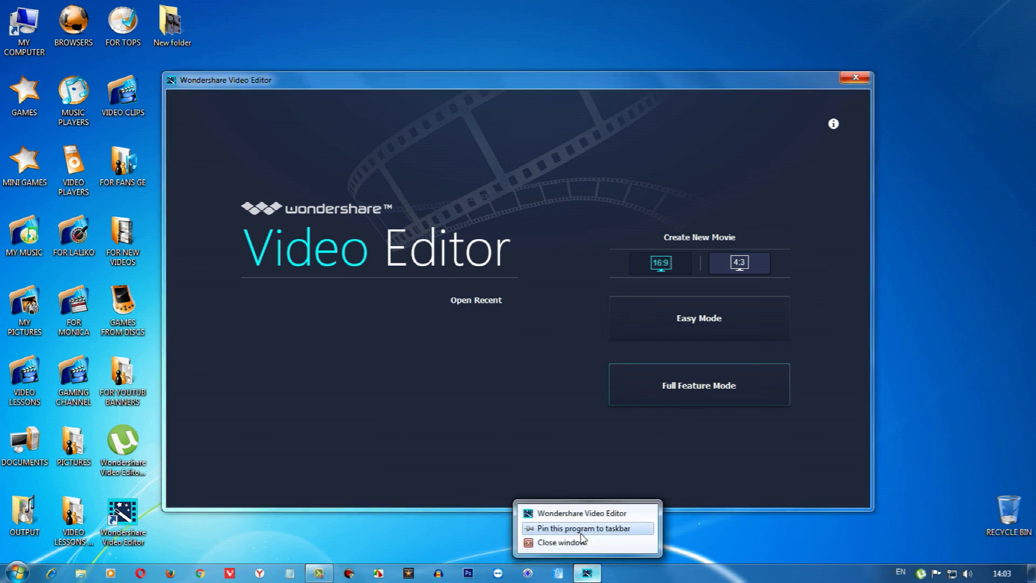
click(562, 542)
click(479, 314)
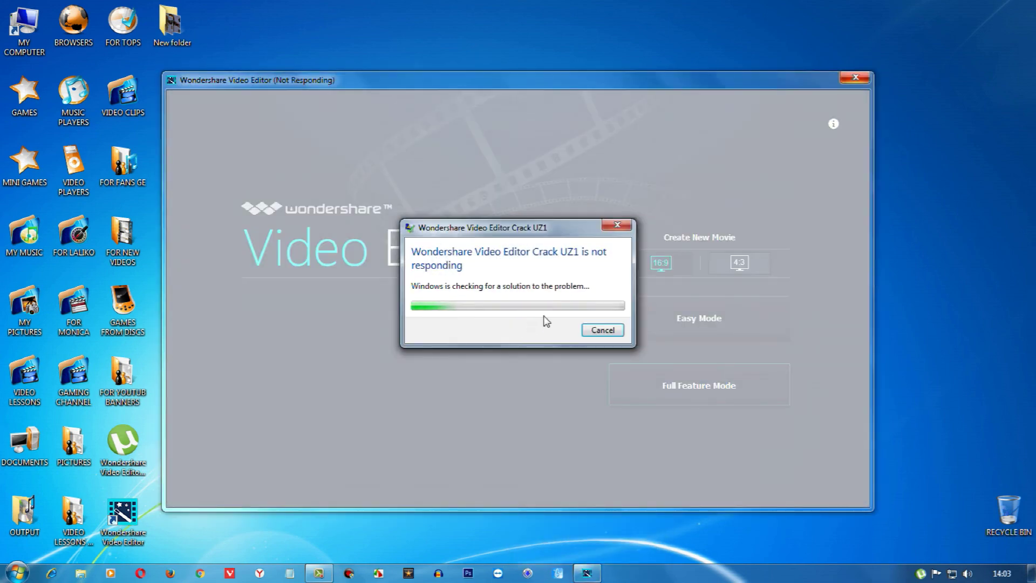
click(602, 329)
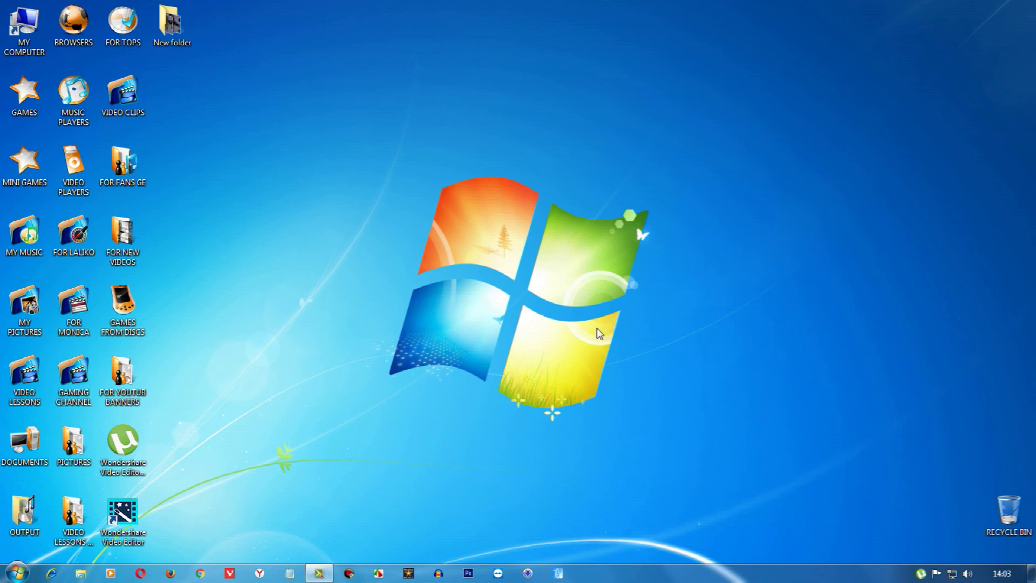